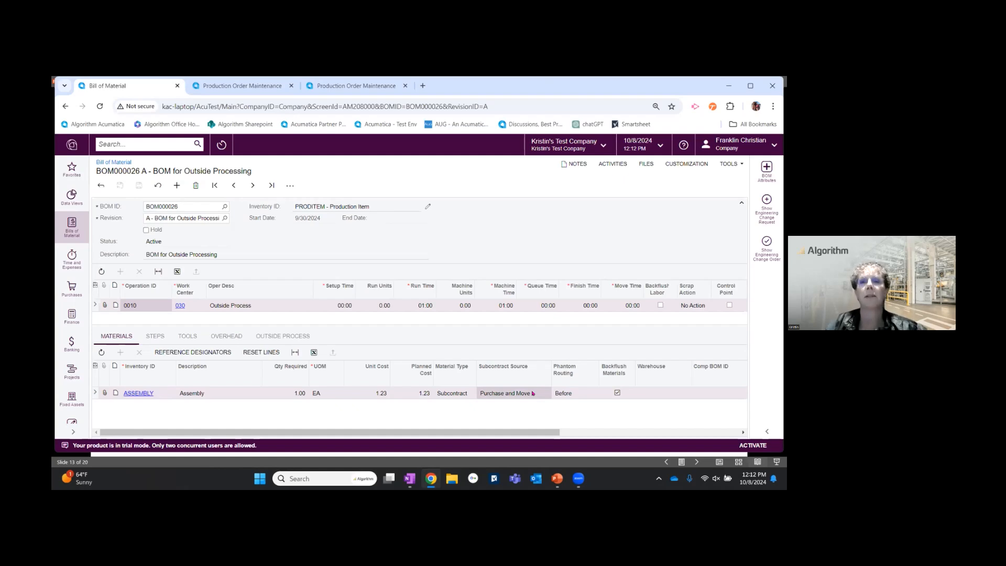
Step: Create a purchase order for the Outside Process operation of the Take 2 production order from its production order details
left_click(533, 393)
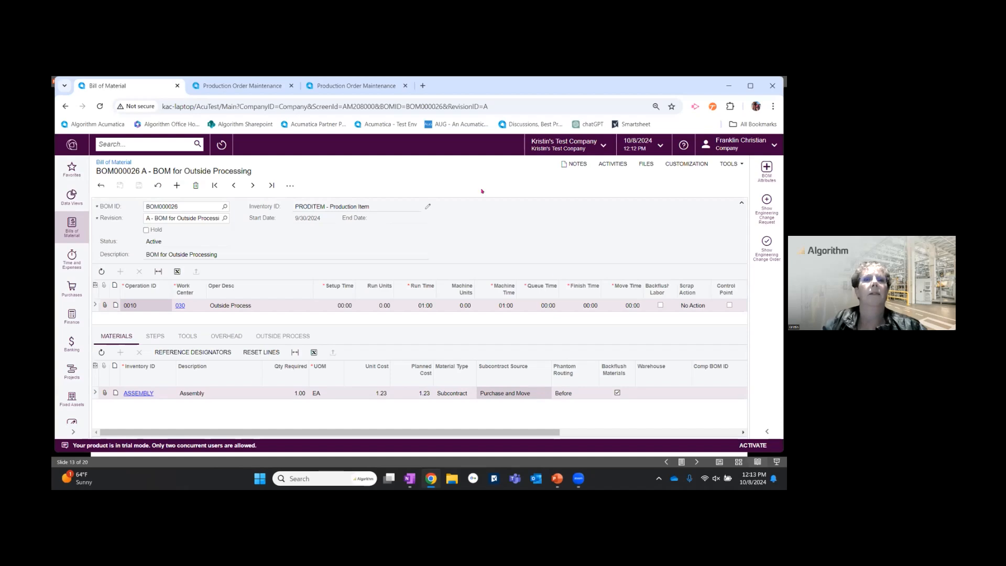
left_click(236, 86)
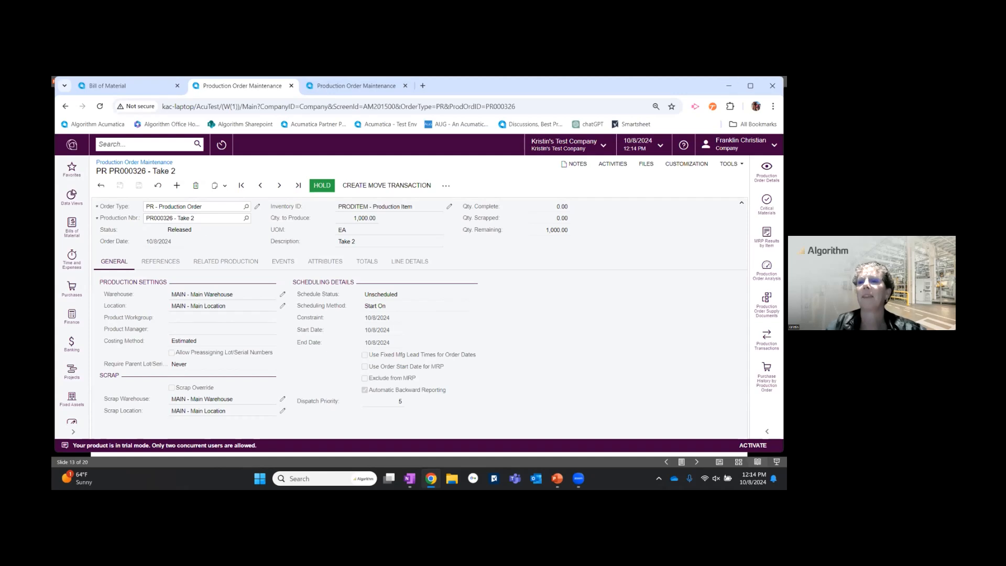
left_click(768, 170)
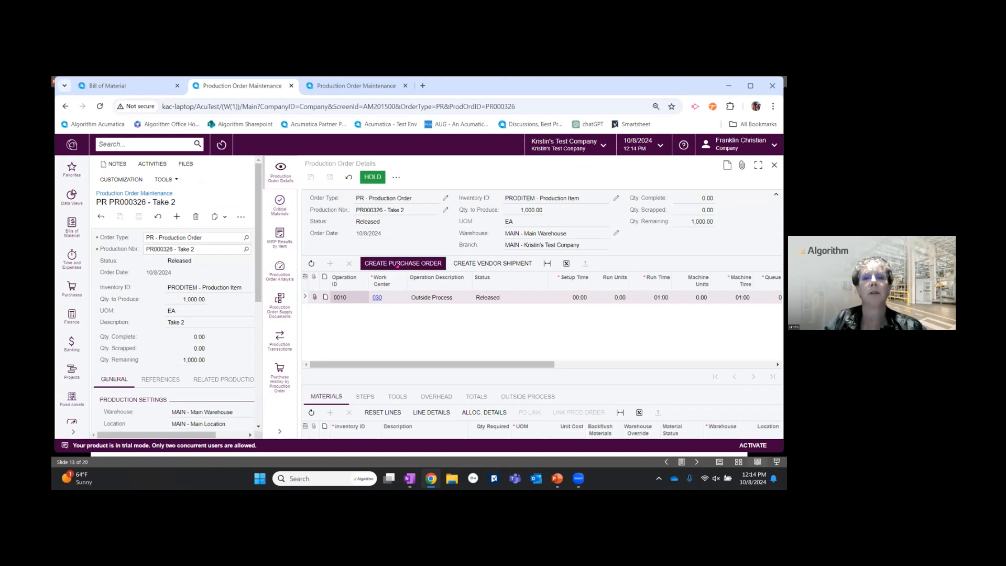
left_click(398, 265)
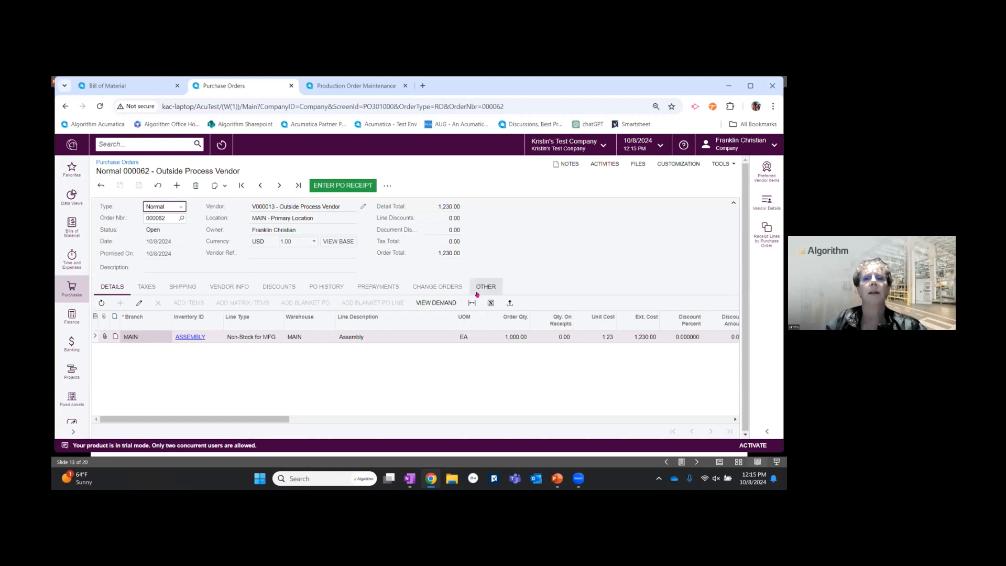
Step: View the production demand behind the ASSEMBLY line of the purchase order and close the demand list
left_click(418, 303)
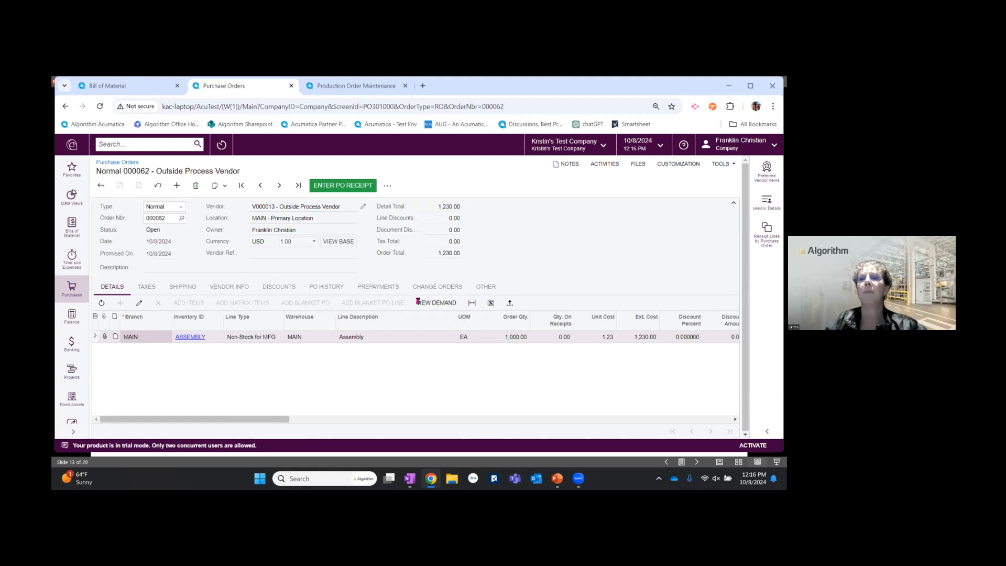
left_click(418, 302)
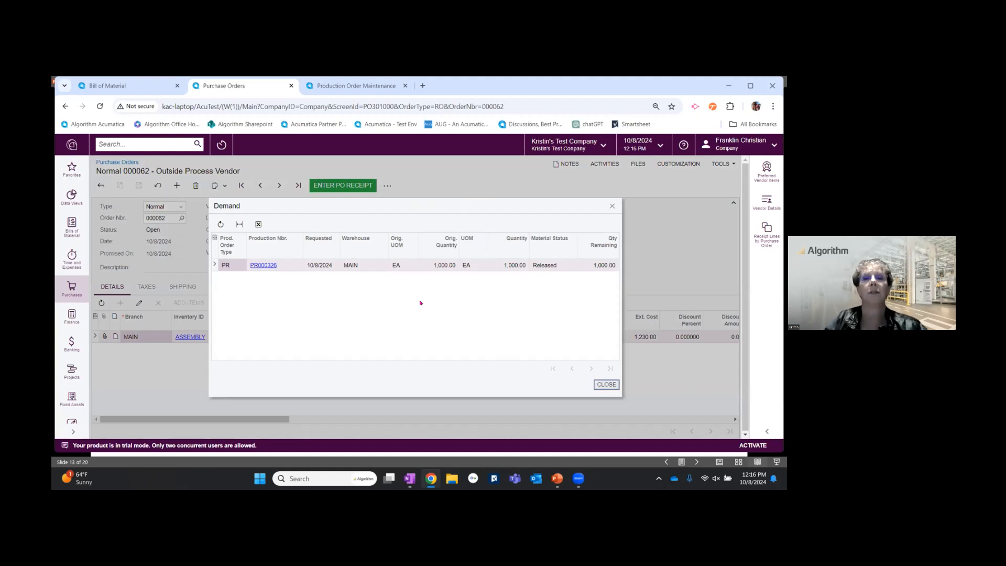
left_click(606, 385)
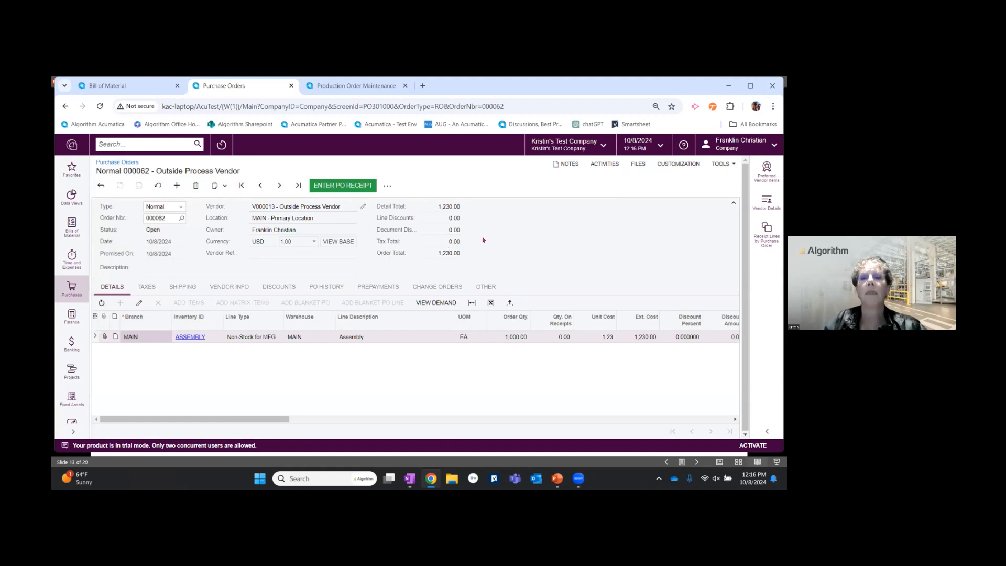
Step: Enter a purchase receipt for the Outside Process Vendor purchase order and release it
left_click(332, 184)
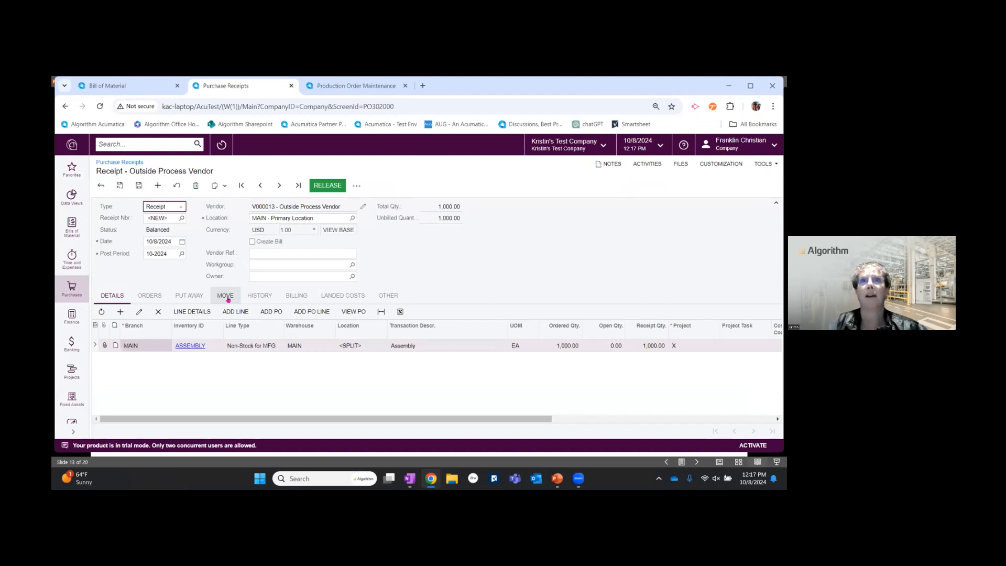
left_click(331, 185)
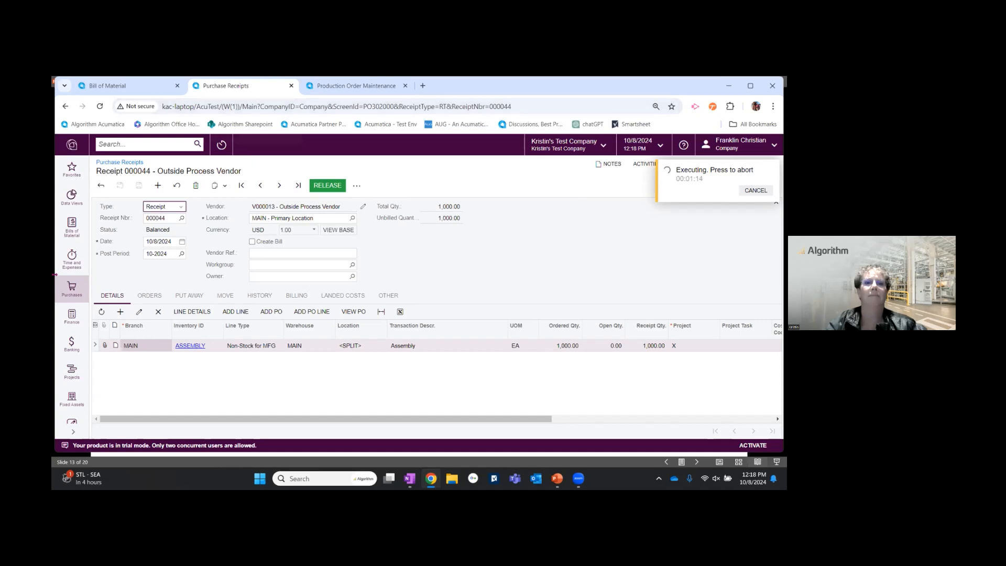
scroll(74, 374, "down", 1)
scroll(74, 373, "down", 5)
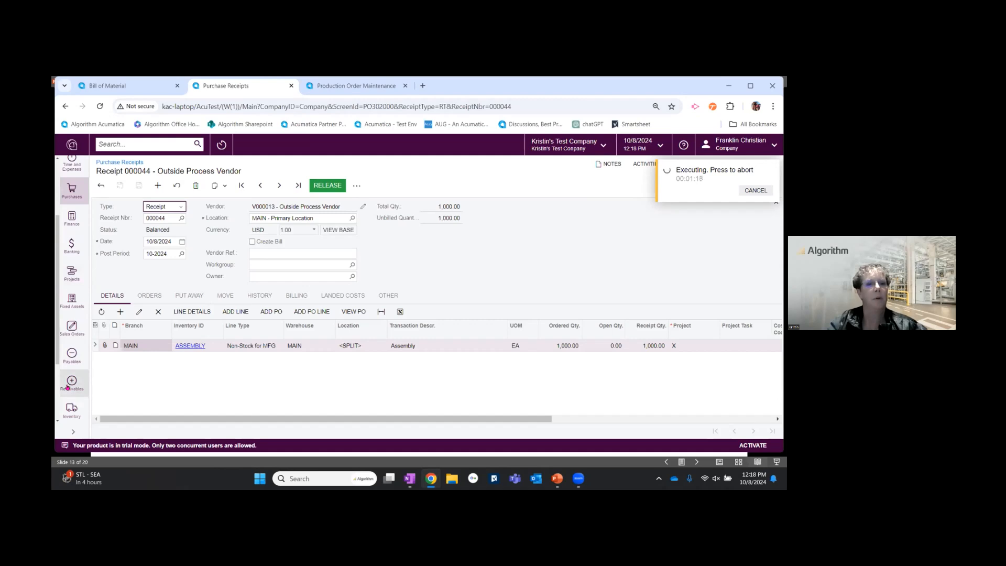
scroll(67, 388, "down", 2)
scroll(67, 388, "down", 5)
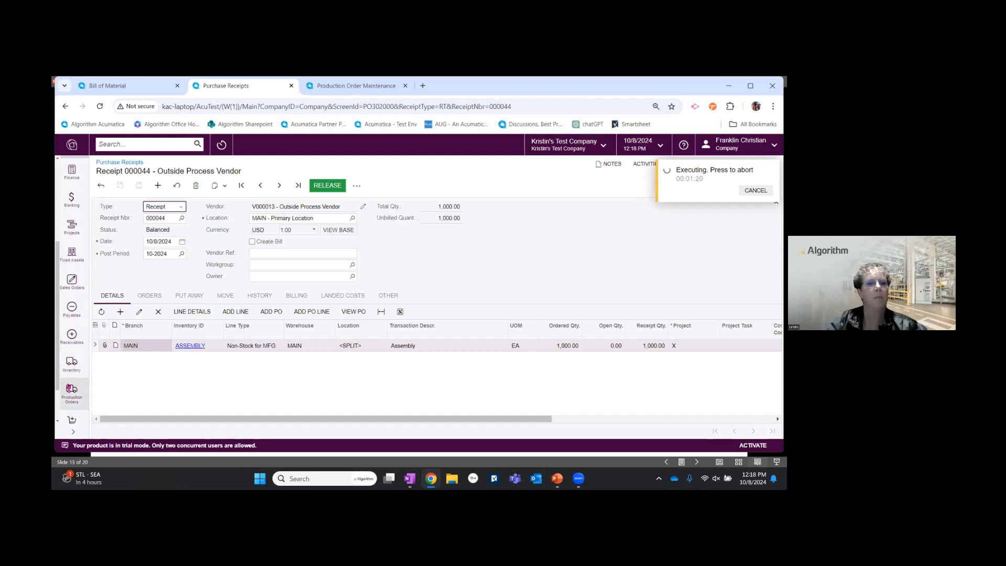
scroll(69, 376, "up", 8)
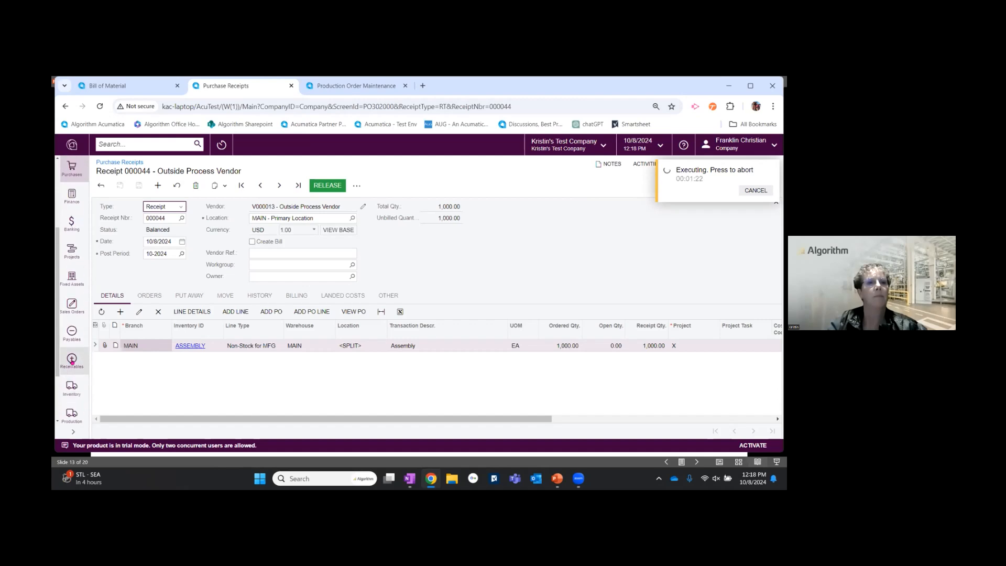
scroll(72, 336, "up", 5)
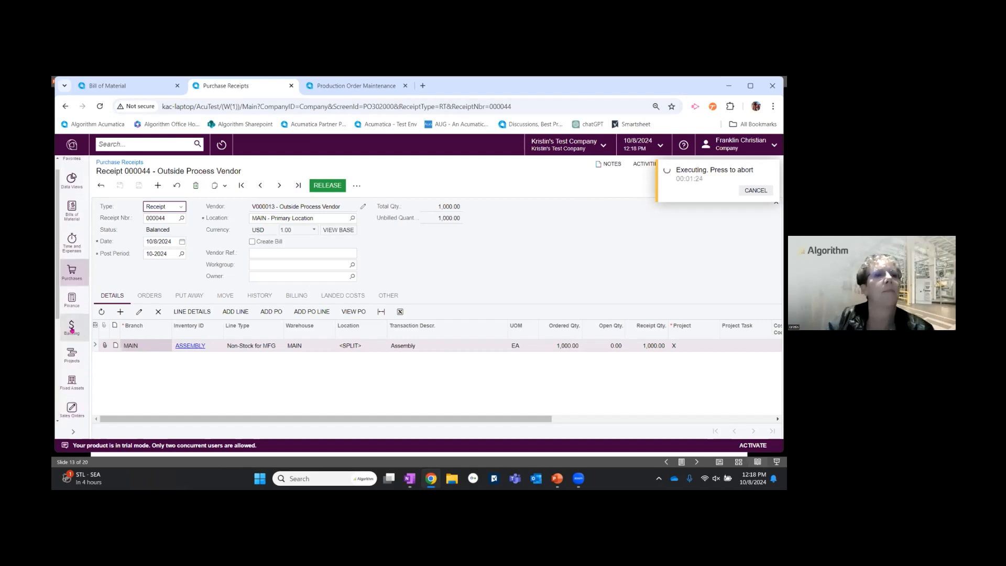
scroll(72, 330, "down", 9)
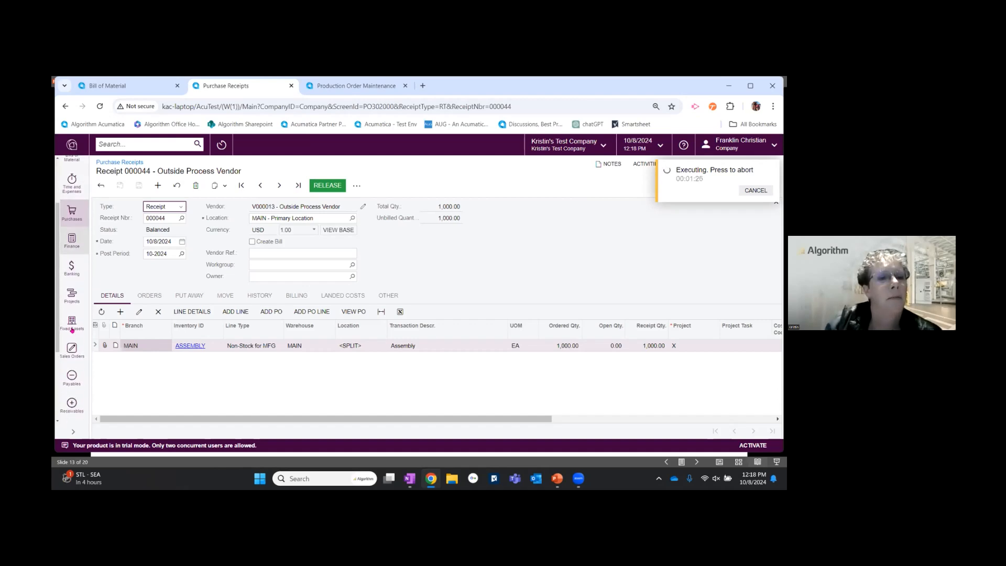
scroll(72, 330, "down", 4)
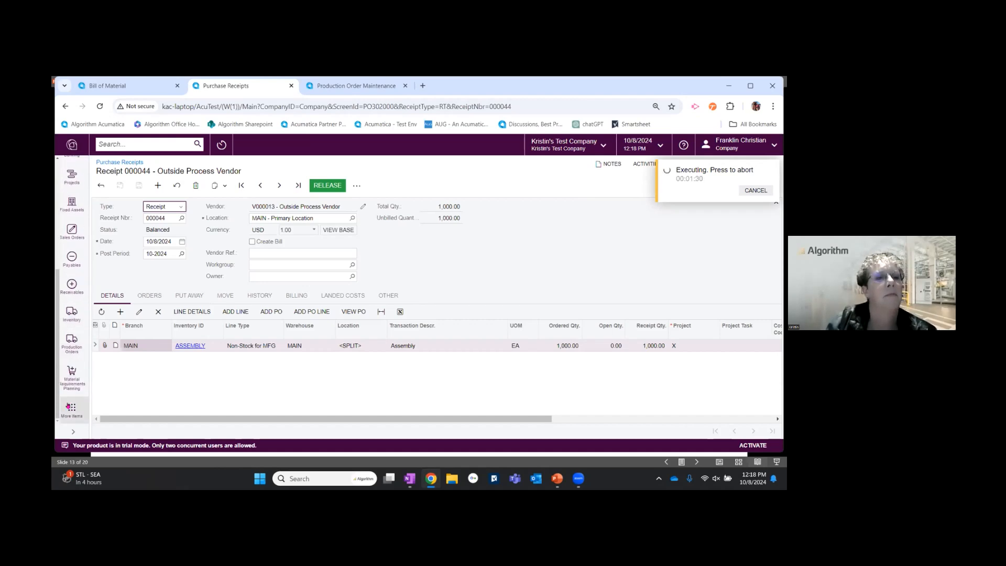
Step: Search the system for "rec" and open the Purchase Receipts screen in a new browser tab
left_click(149, 144)
type("rec")
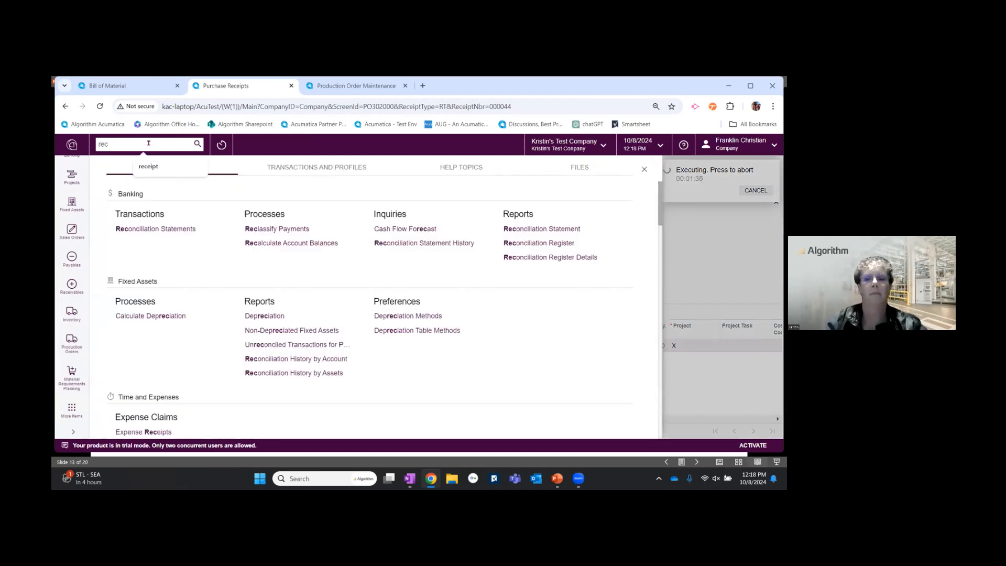
type("i")
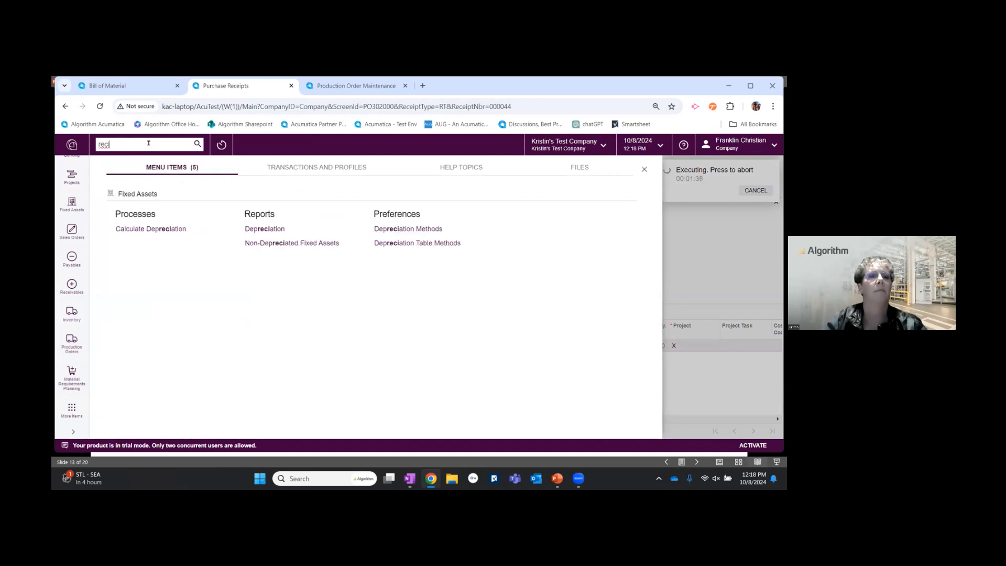
key("BackSpace")
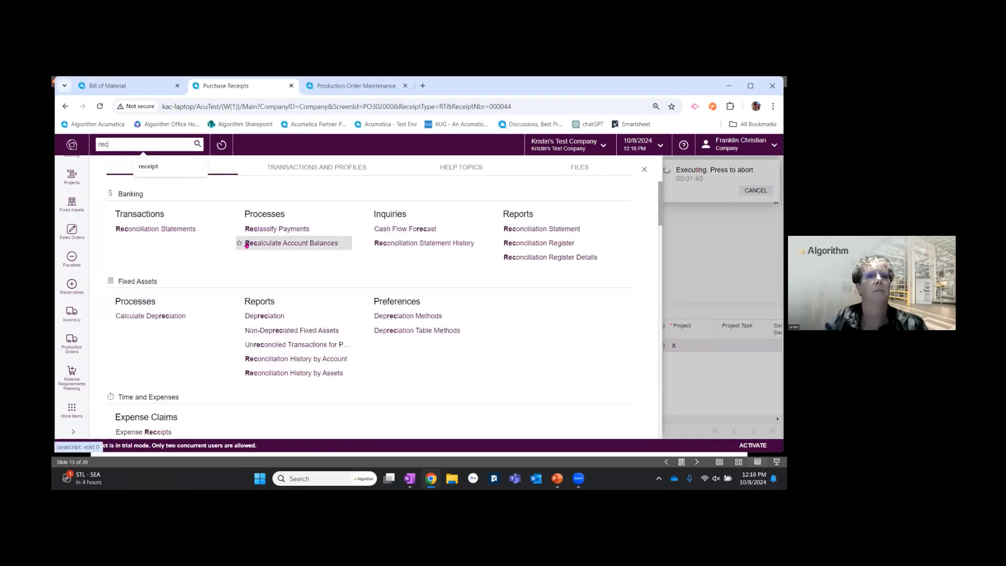
scroll(246, 246, "down", 5)
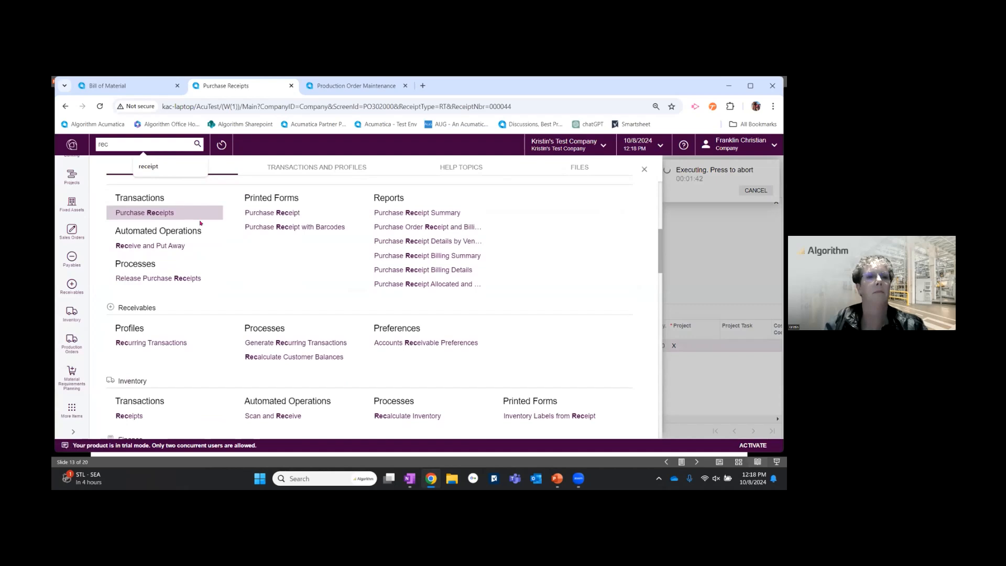
right_click(157, 215)
left_click(141, 224)
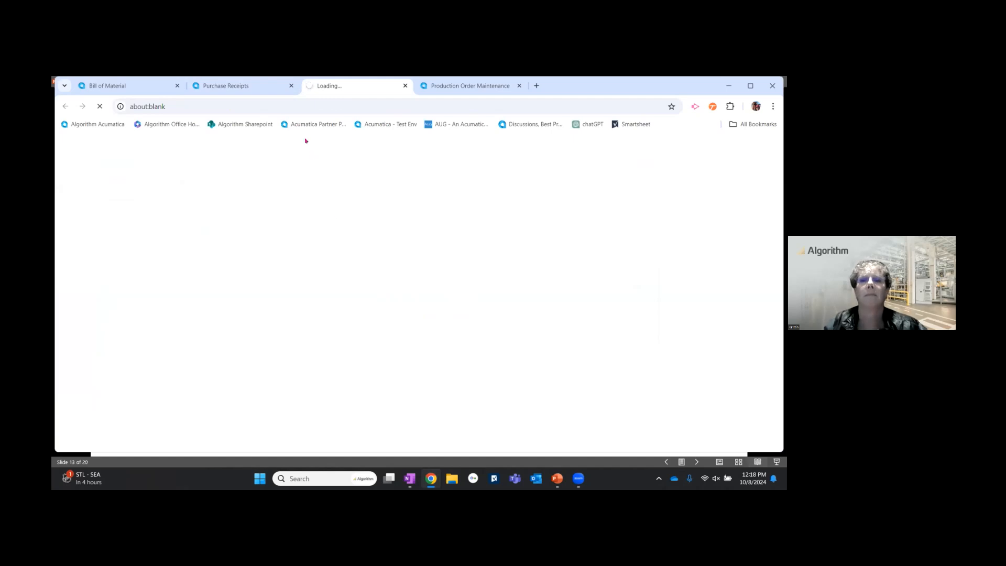
mouse_move(234, 87)
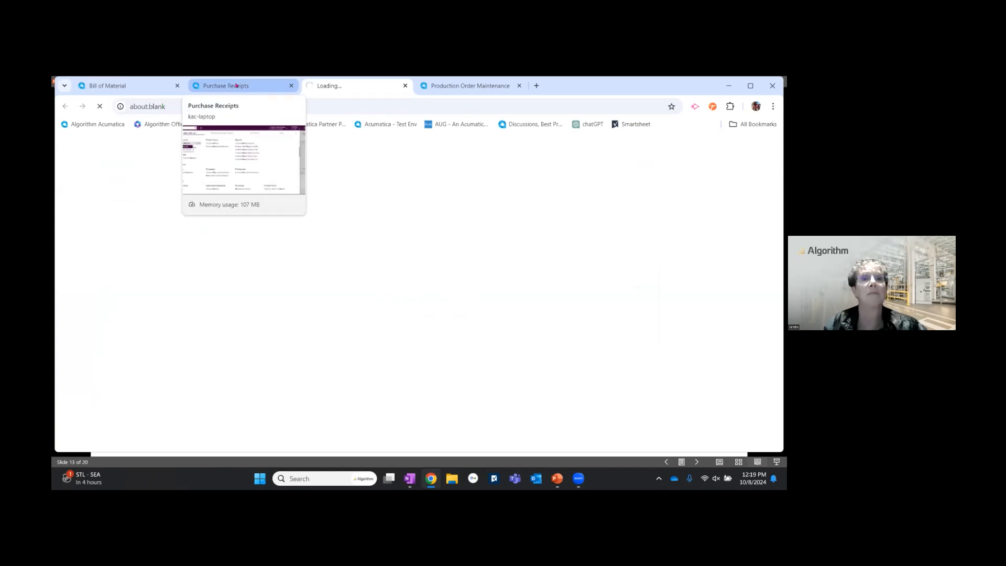
left_click(237, 86)
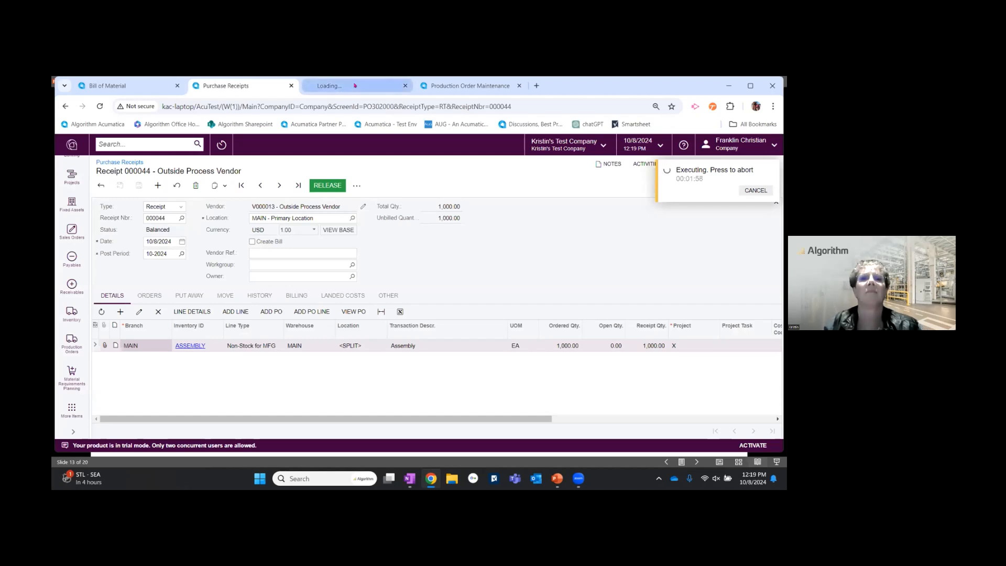
mouse_move(355, 86)
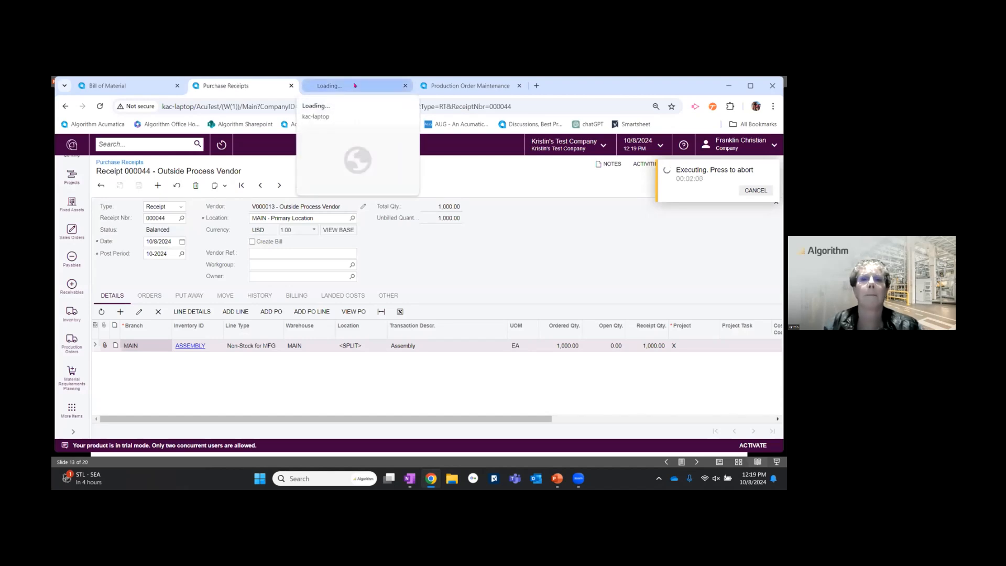
left_click(354, 86)
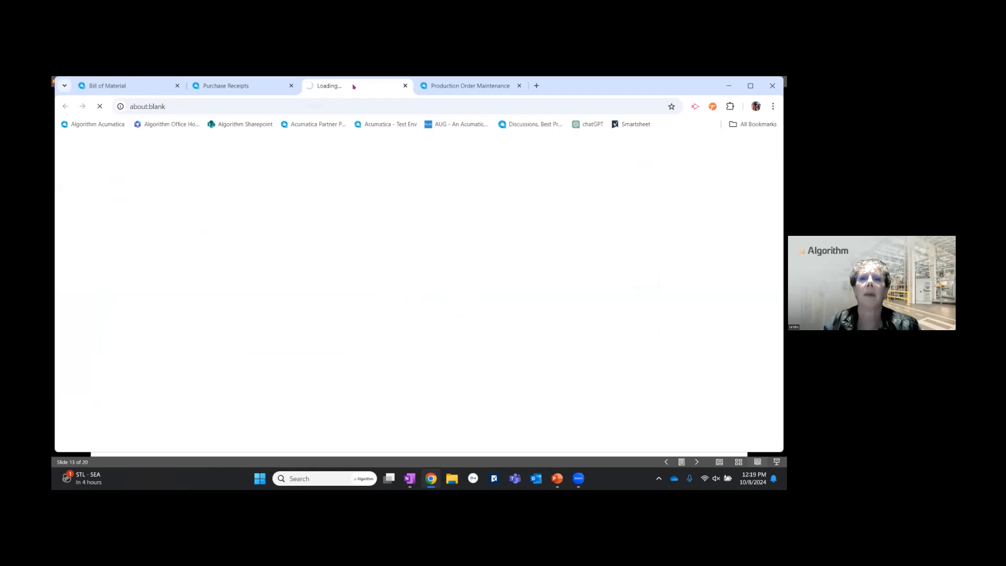
Step: Reload the Take 2 production order, check the release progress of the purchase receipt, and return to the production order
left_click(473, 87)
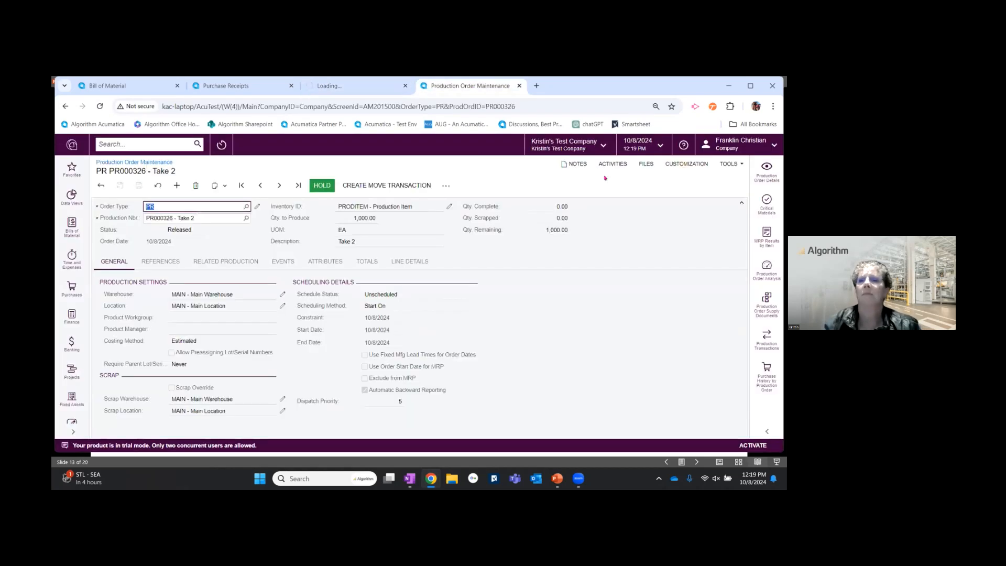
left_click(100, 106)
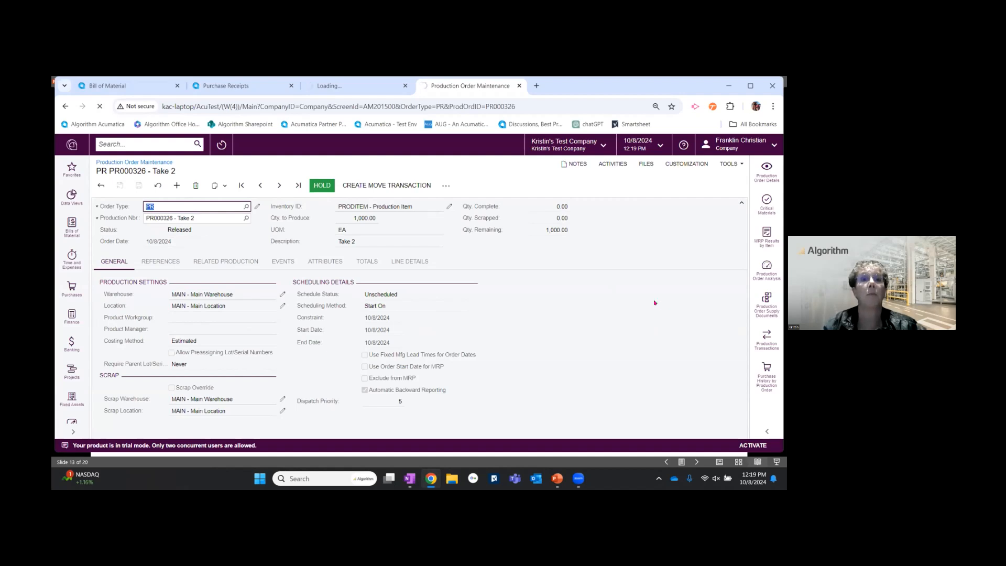
left_click(767, 379)
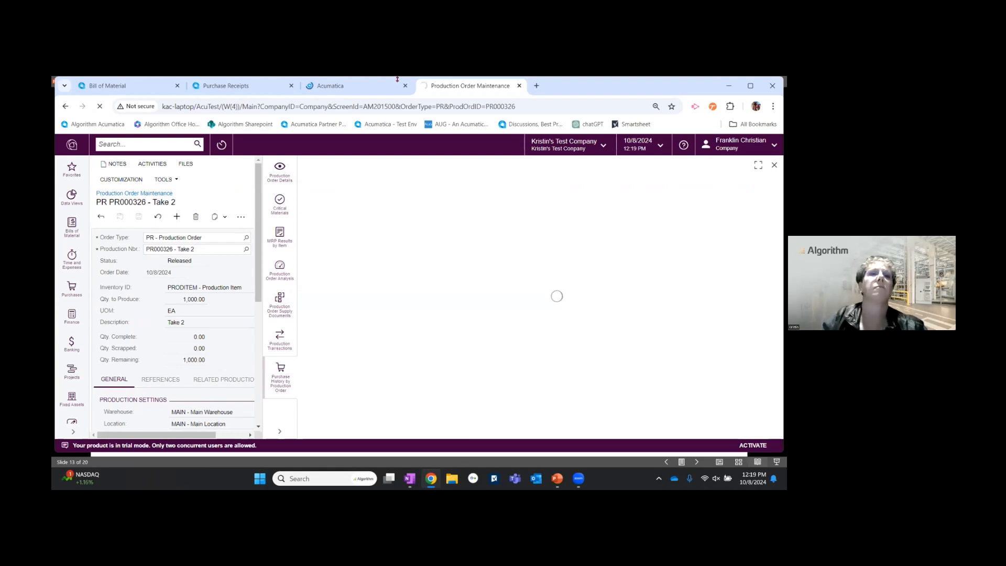
left_click(236, 87)
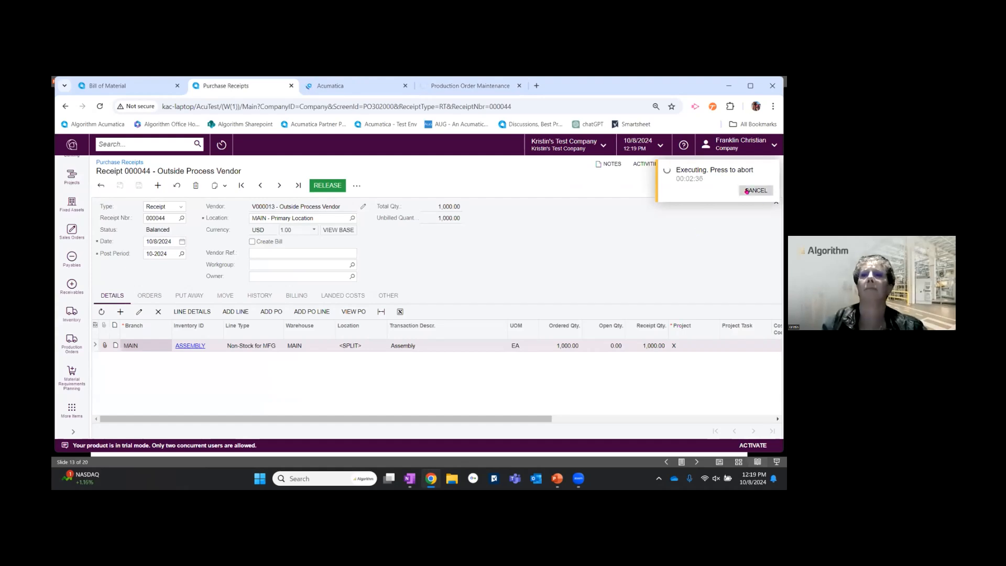
left_click(350, 87)
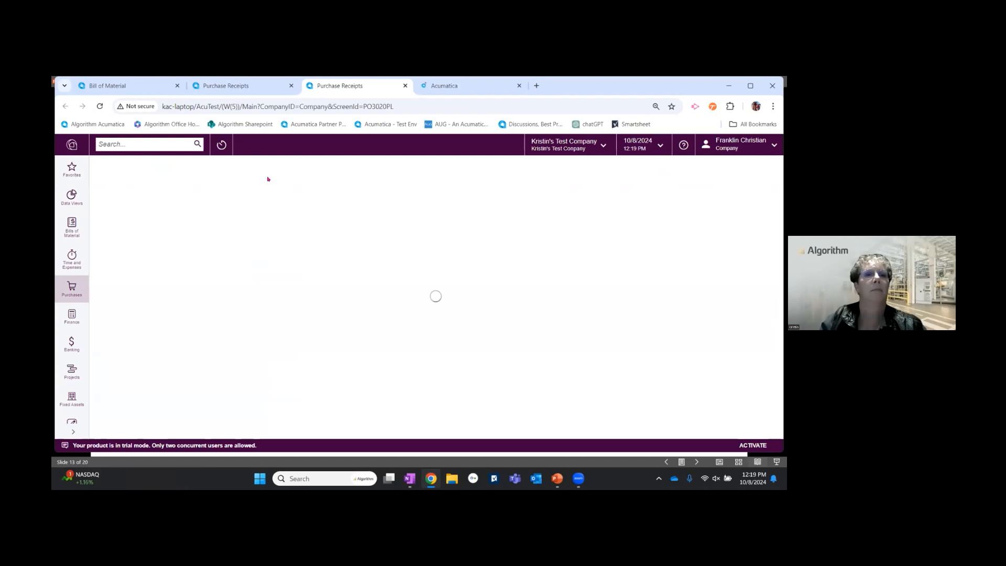
left_click(459, 83)
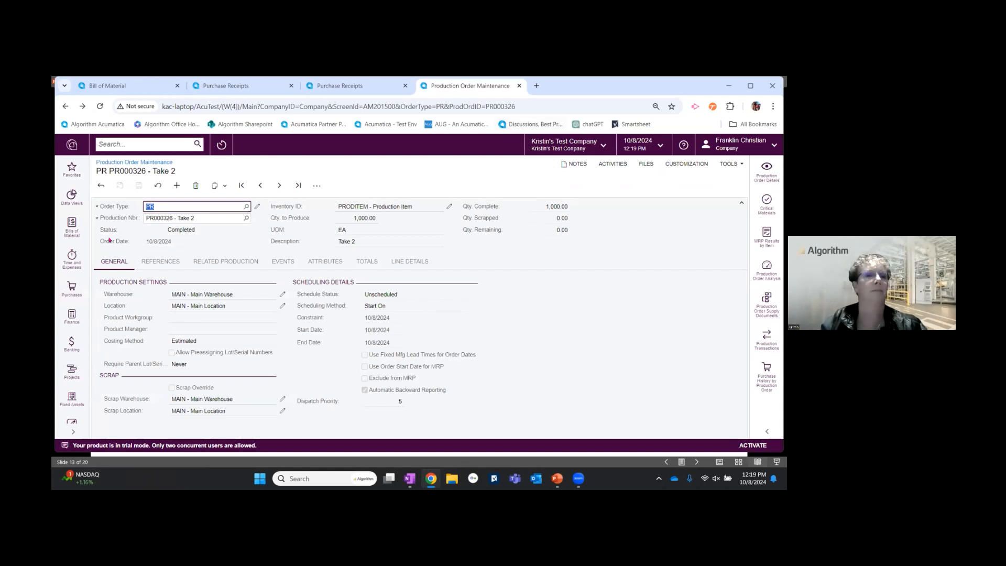
Step: Open the Move transactions screen for production orders in a new browser tab
scroll(71, 335, "down", 4)
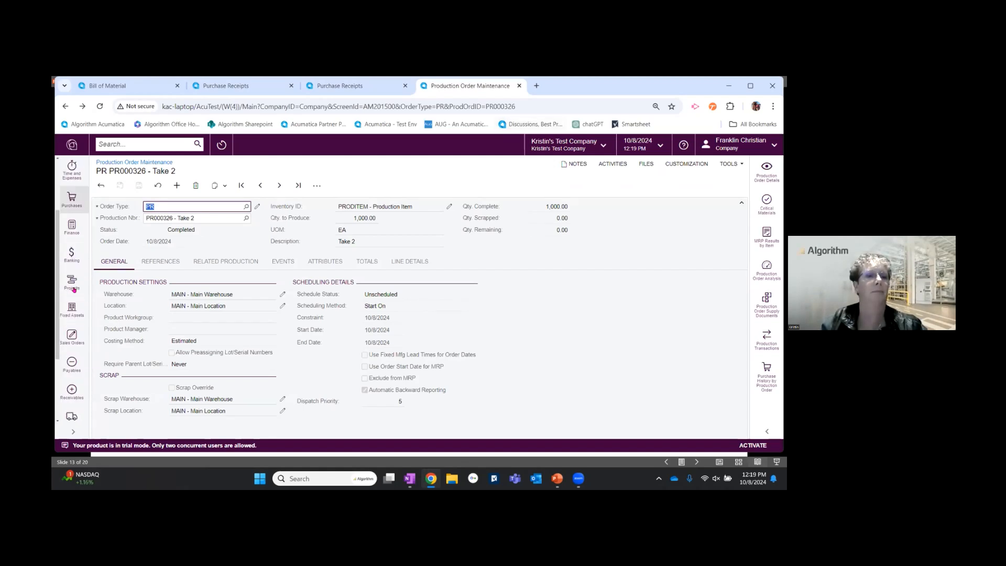
left_click(68, 353)
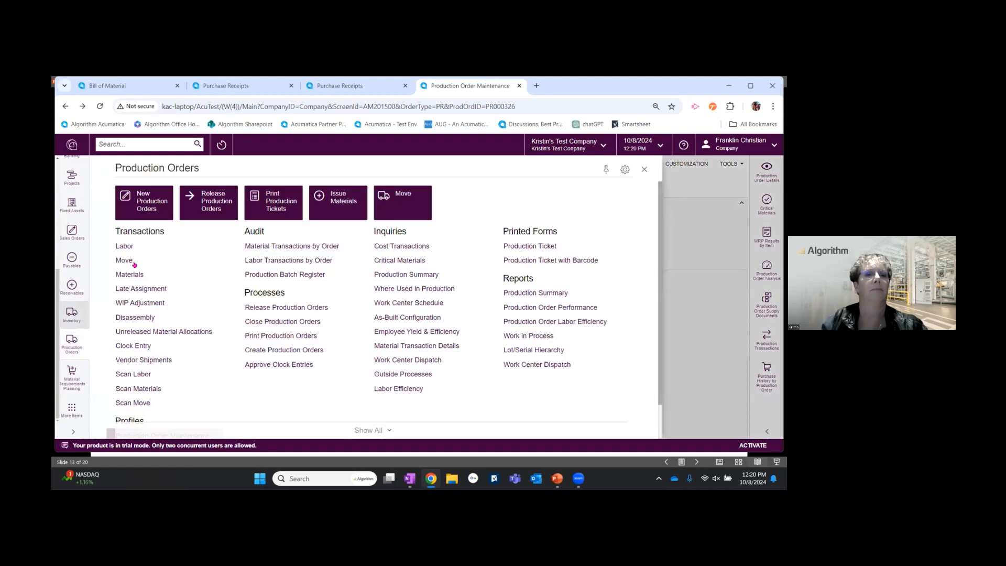
right_click(147, 262)
left_click(148, 275)
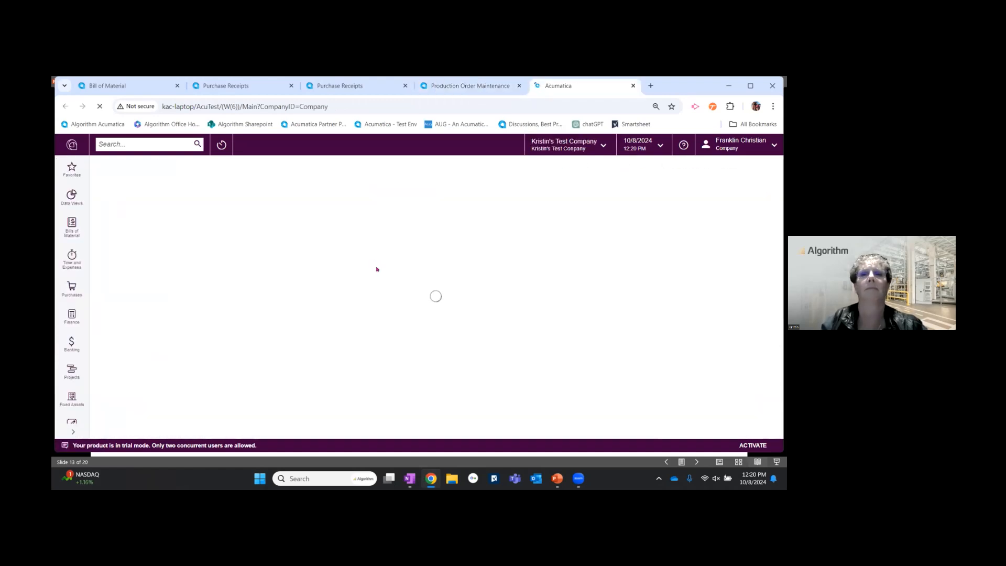
Step: Return to the Take 2 production order and show its Purchase History by Production Order
left_click(470, 87)
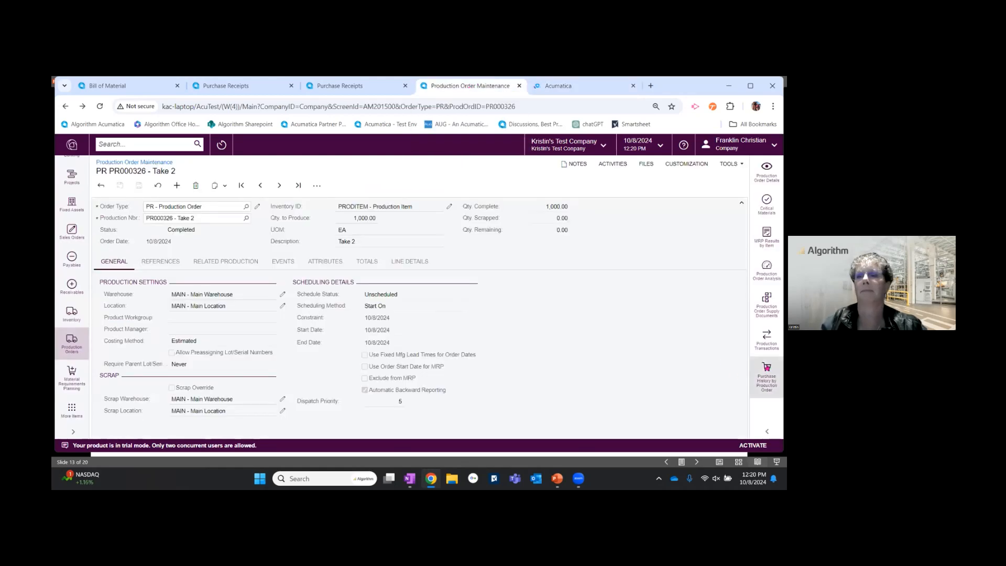
left_click(767, 368)
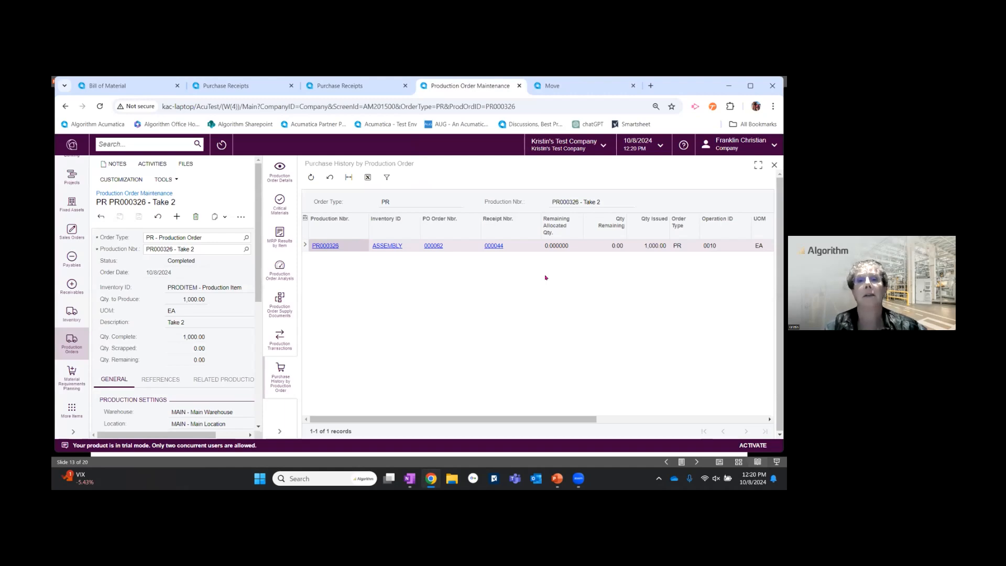
Step: Show the list of Move transactions, open move batch 000027, and return to the list
left_click(563, 91)
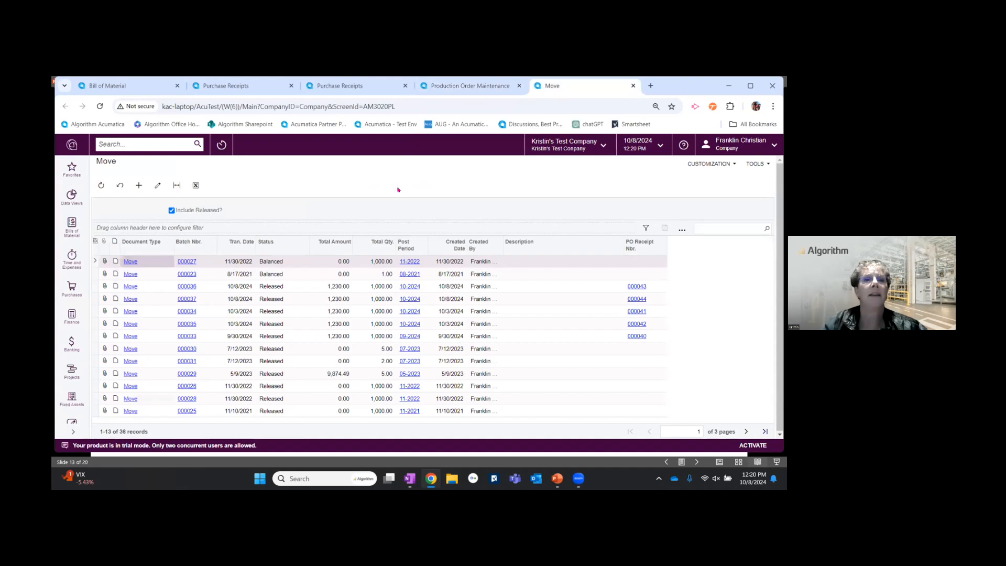
left_click(186, 262)
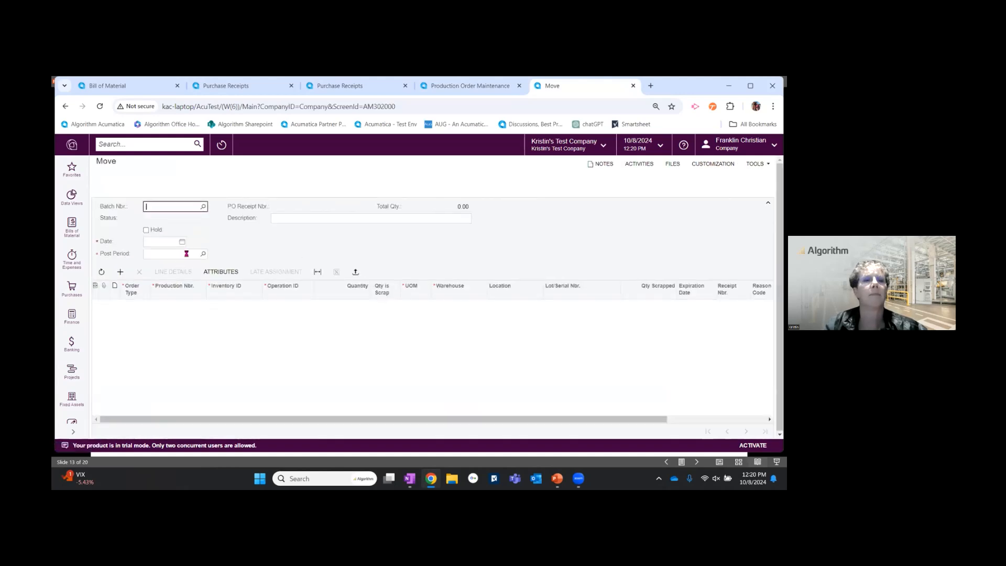
left_click(105, 189)
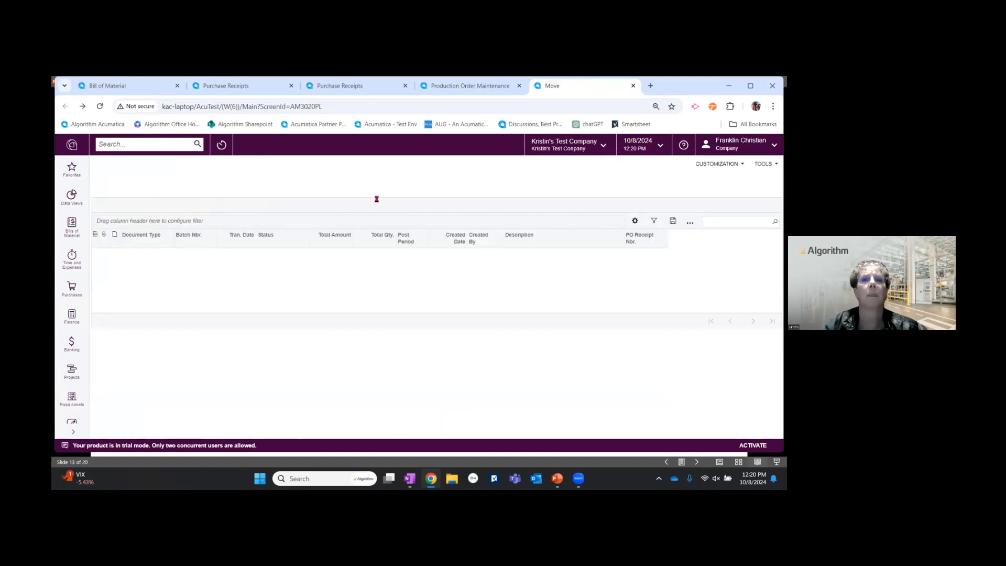
Step: Return to the Purchase Receipts list and open receipt 000044 from Outside Process Vendor
left_click(339, 85)
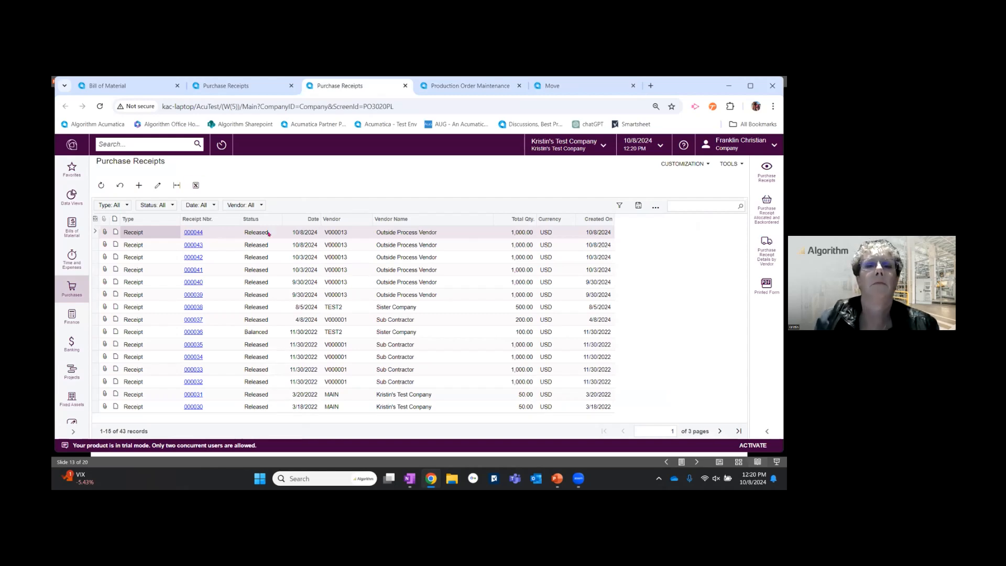
left_click(210, 232)
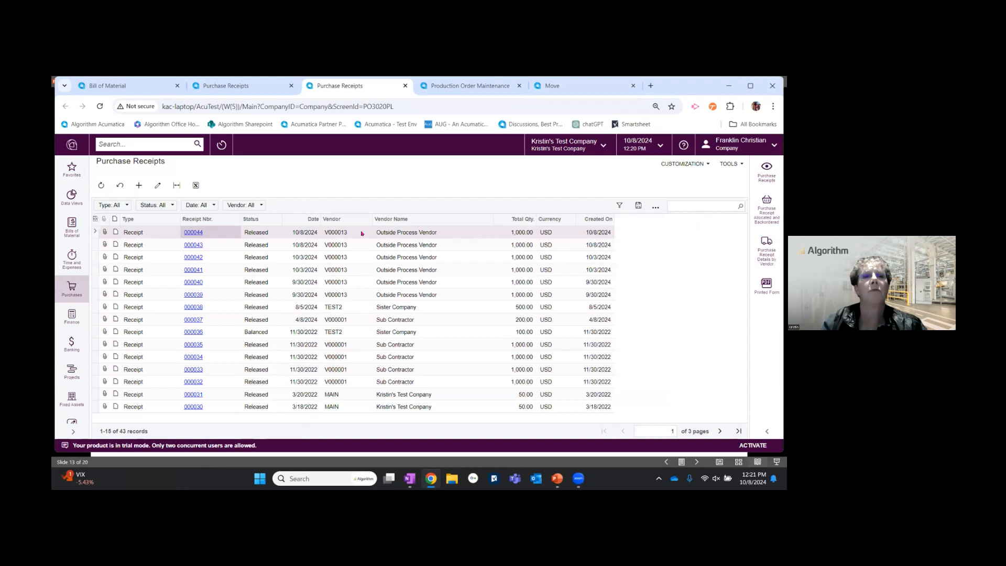
double_click(362, 233)
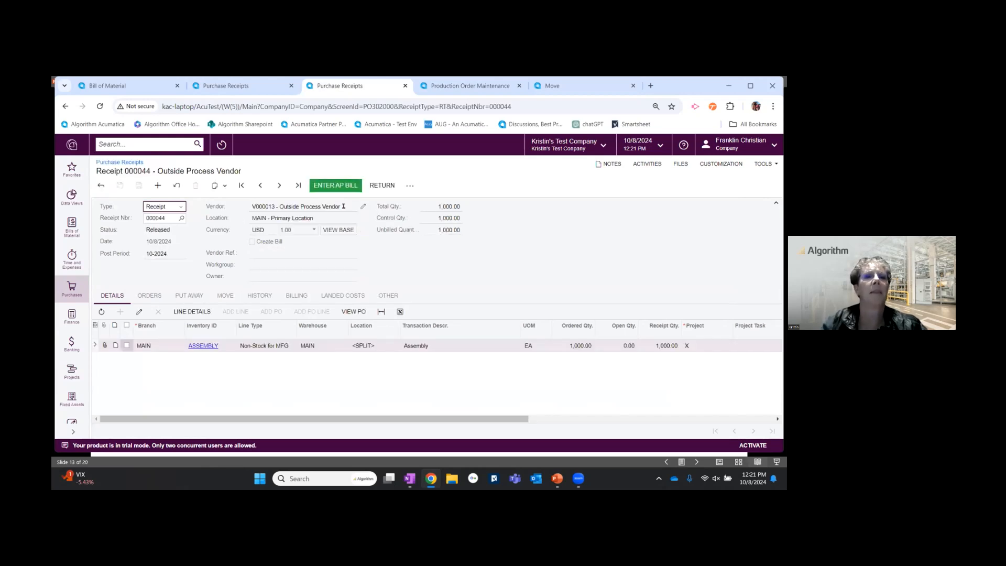
Step: View the manufacturing move batch 000037 linked to the receipt, and switch to the PowerPoint slide show
left_click(221, 294)
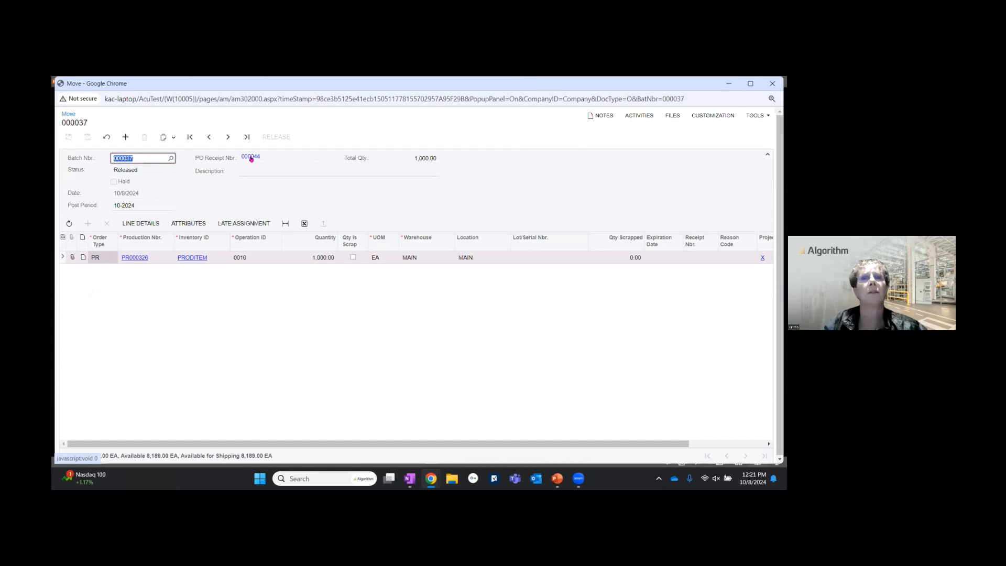
left_click(768, 84)
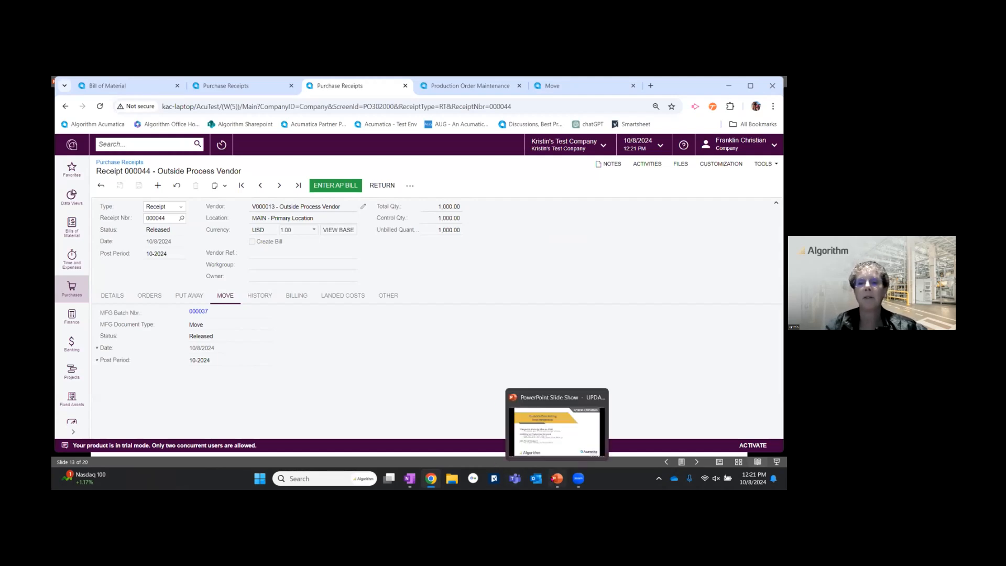
left_click(558, 479)
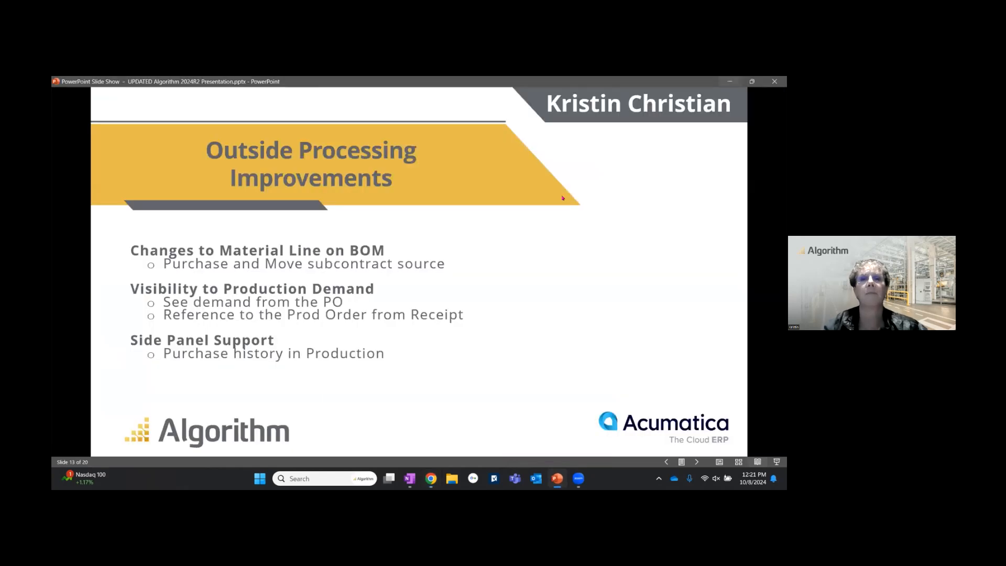